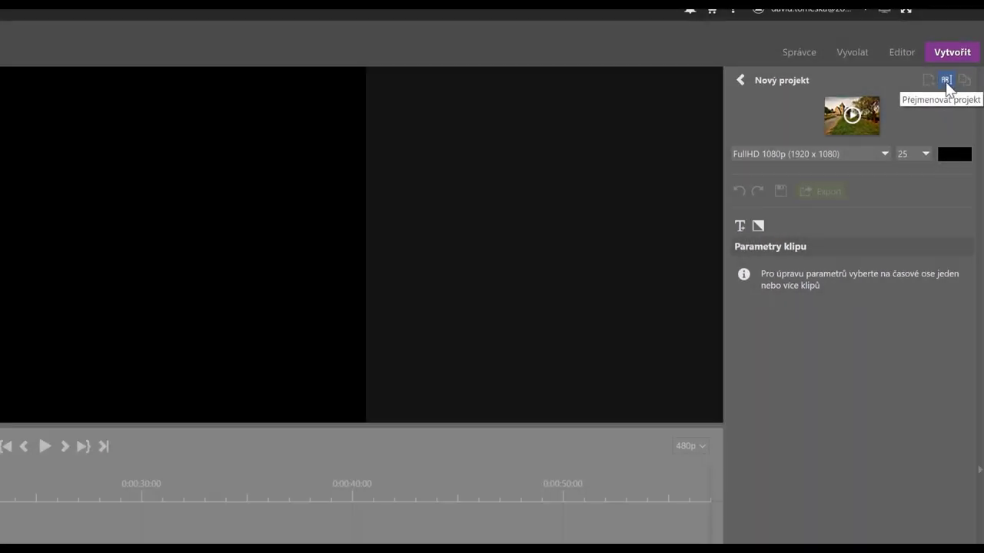
Step: Rename the new video project to "Dovolená Itálie - Řím"
left_click(945, 80)
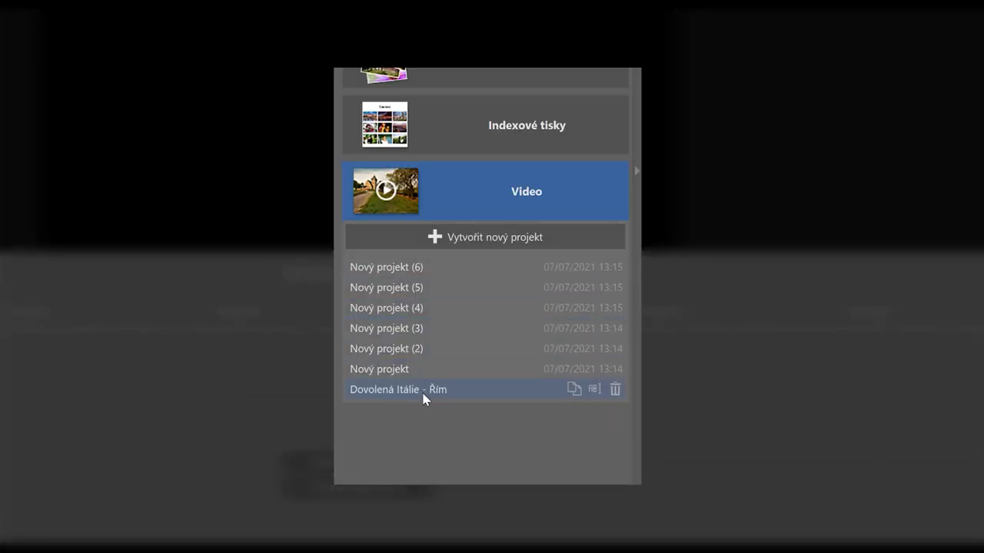
mouse_move(422, 269)
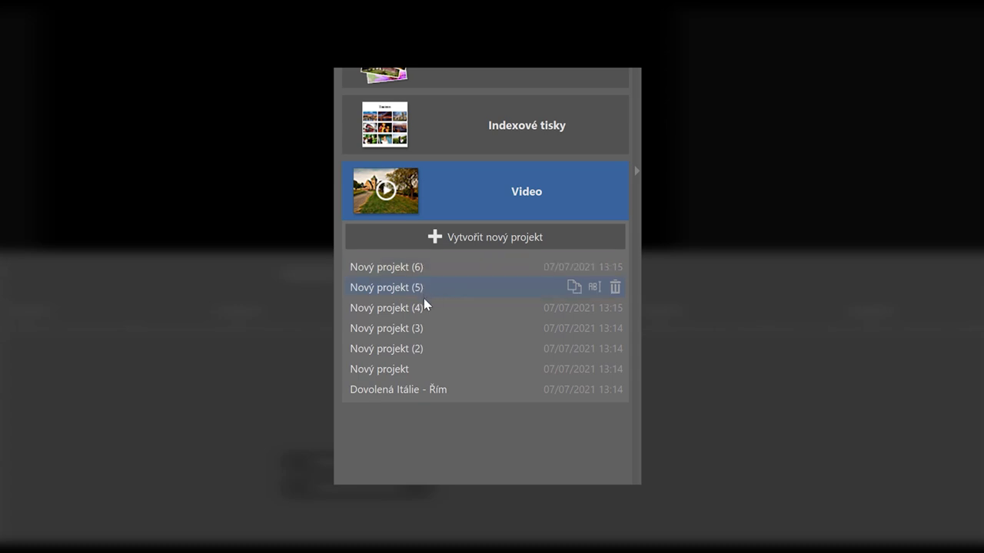
type("tá")
type("lie - Řím")
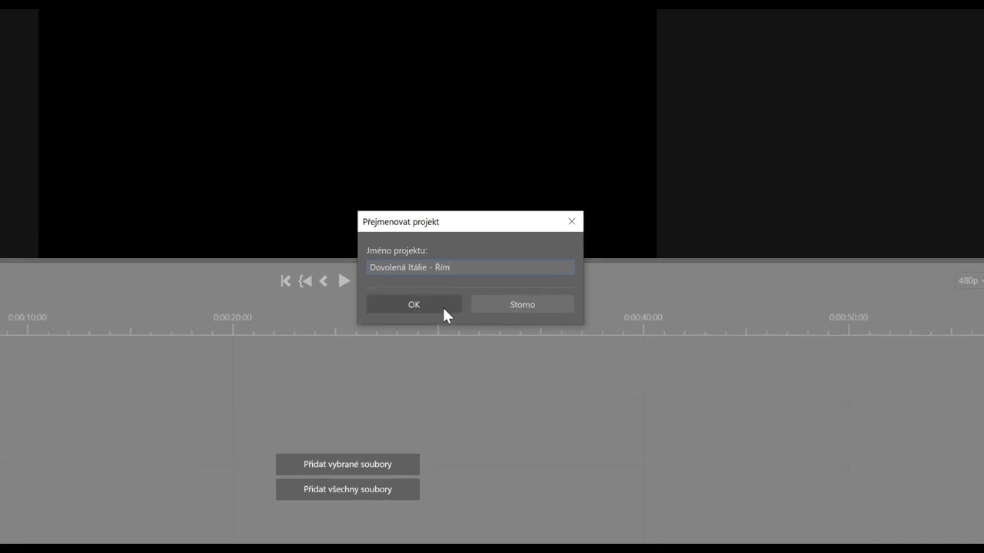
left_click(447, 304)
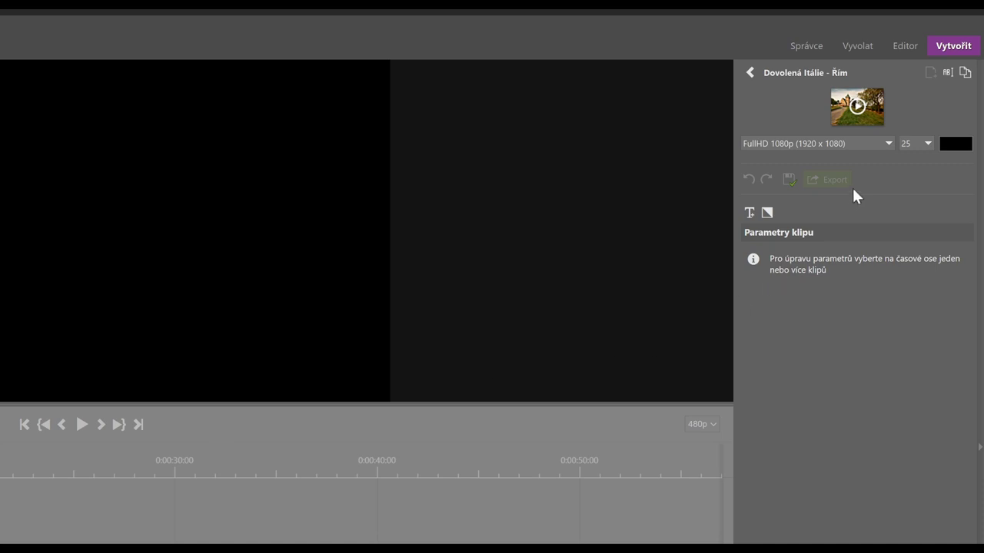
Step: Set the project resolution to FullHD 1080p (1920 x 1080) and the frame rate to 25
left_click(890, 143)
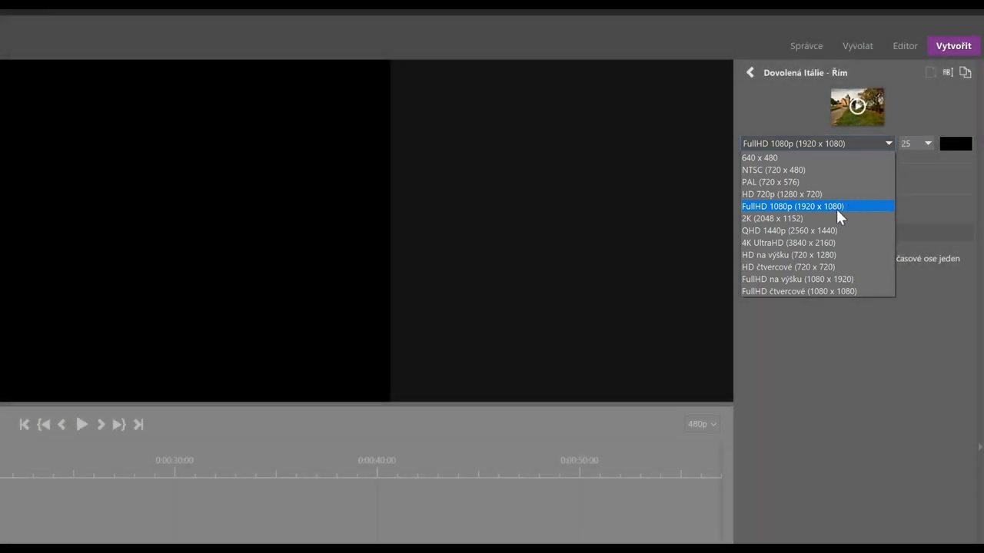
left_click(836, 206)
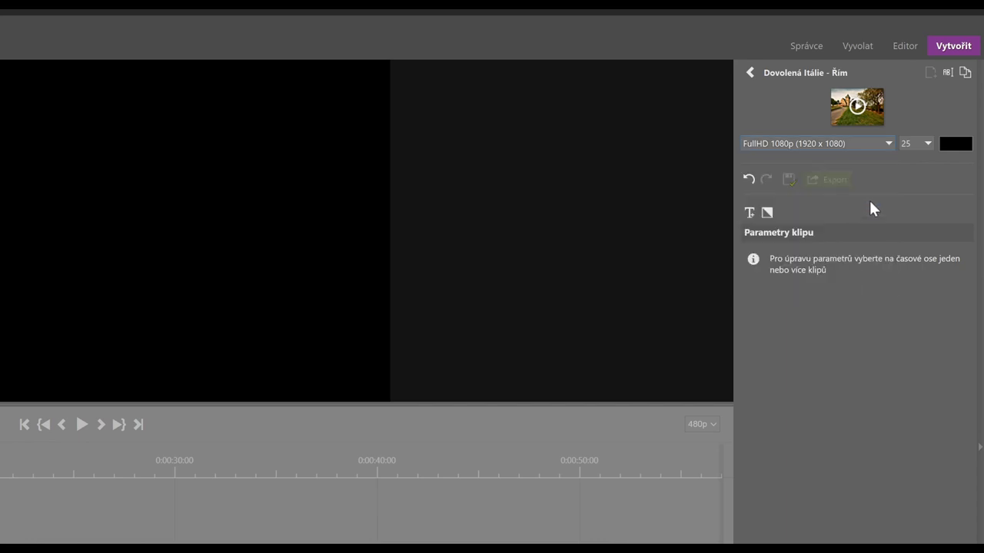
left_click(927, 144)
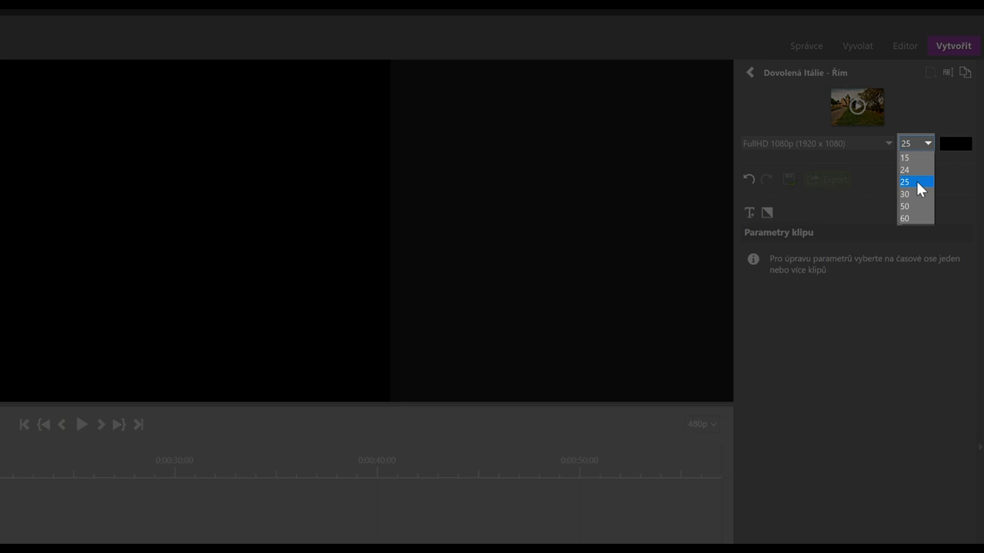
left_click(915, 182)
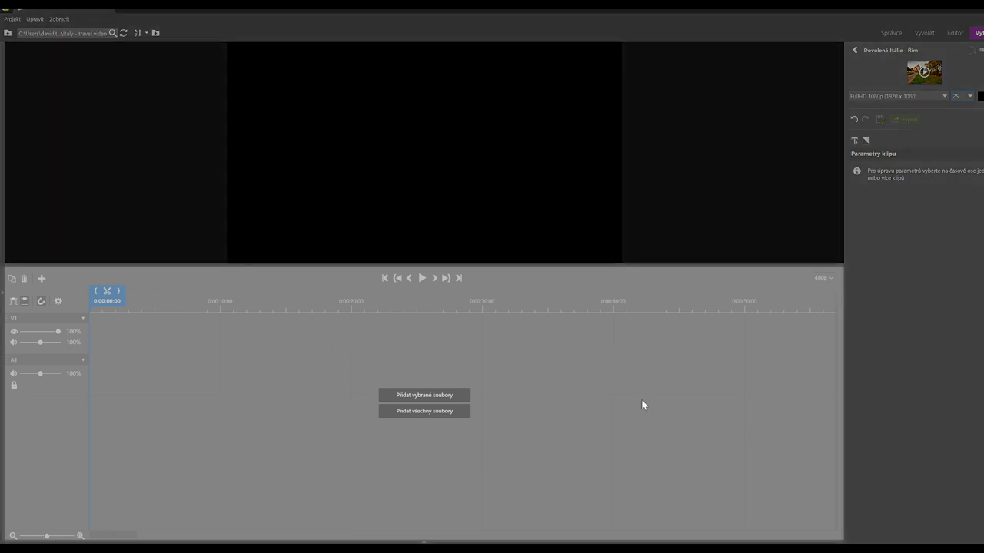
Step: Show the folder tree and the file strip, and open the folder "Italy - travel video"
left_click(4, 298)
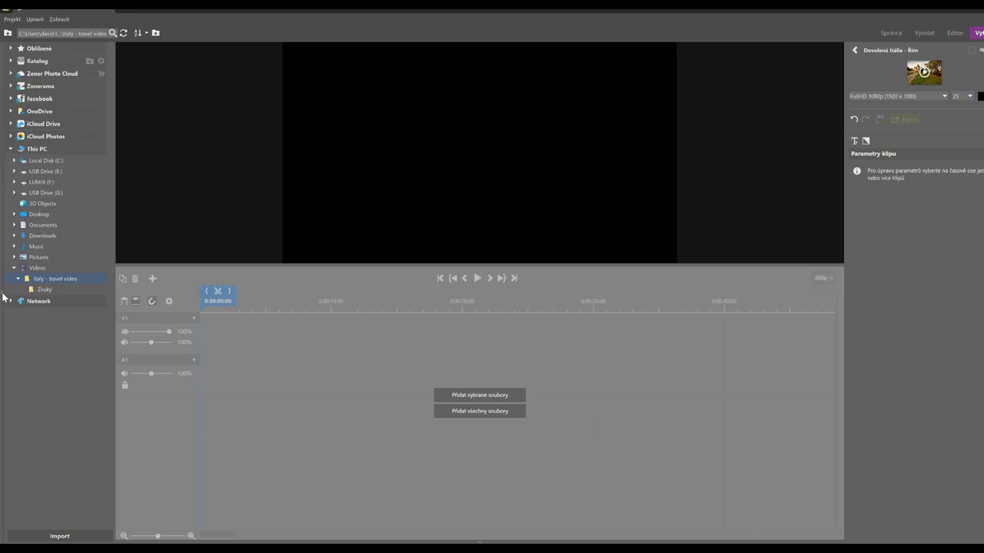
left_click(479, 541)
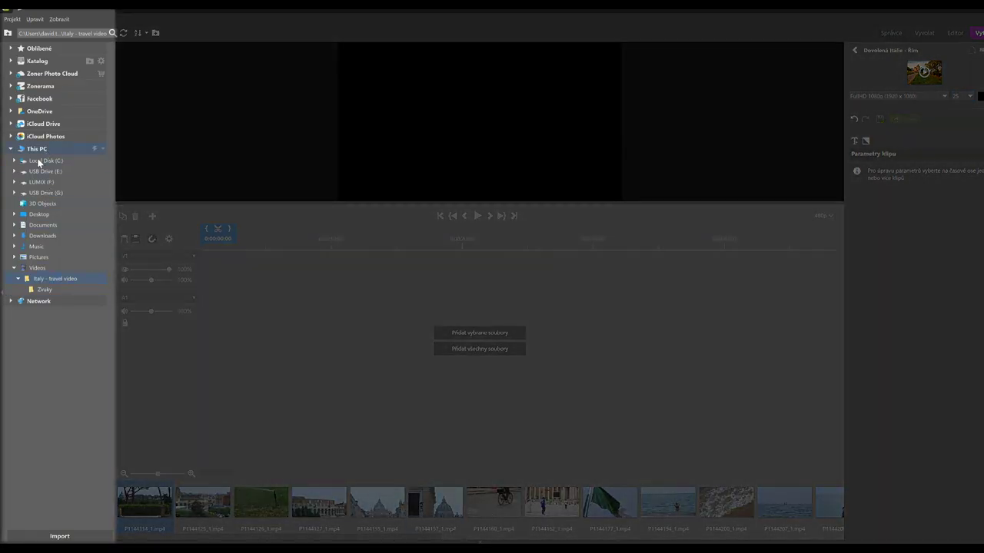
left_click(33, 282)
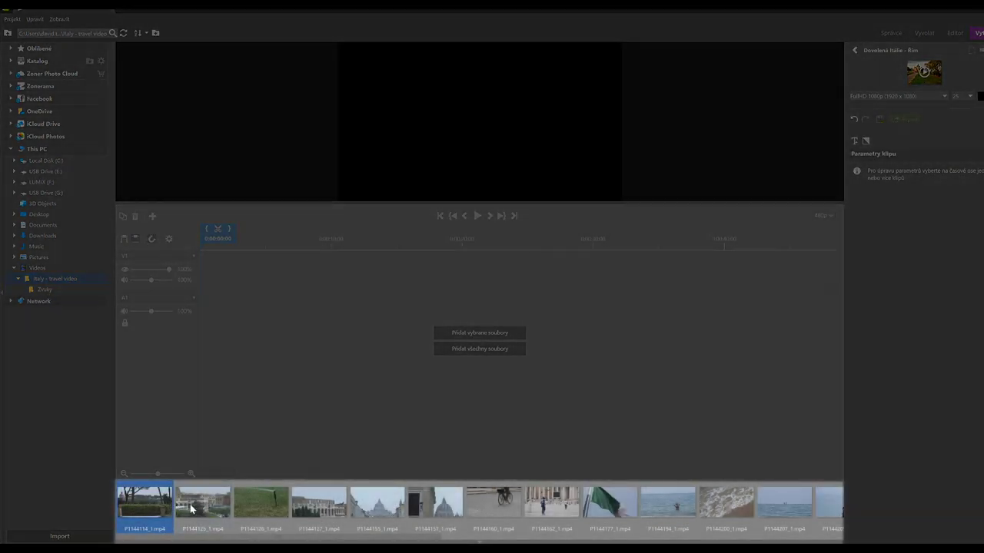
Step: Find clip P1144255_1.mp4 among the folder's files and place it at the start of track V1
left_click_drag(418, 541, 584, 539)
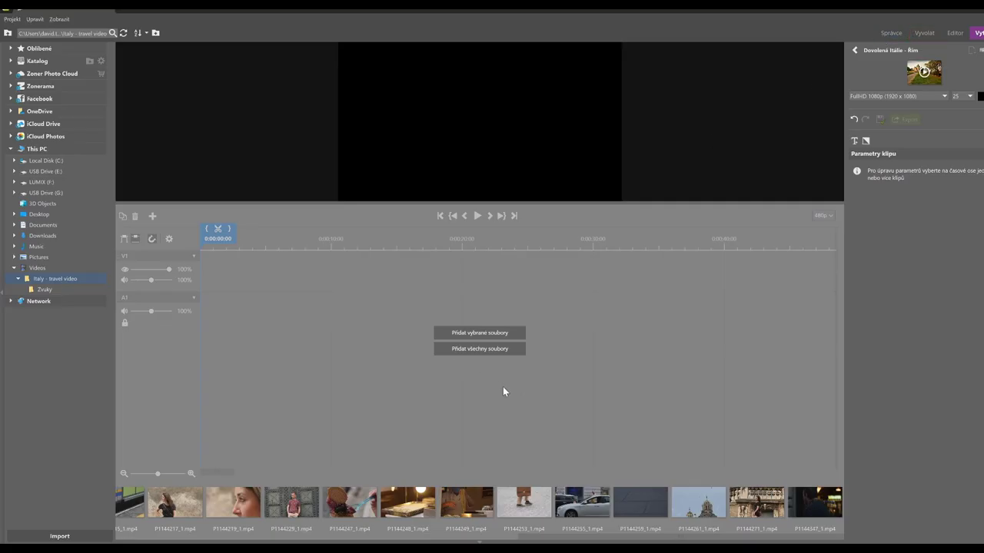
left_click(567, 498)
left_click_drag(566, 498, 216, 272)
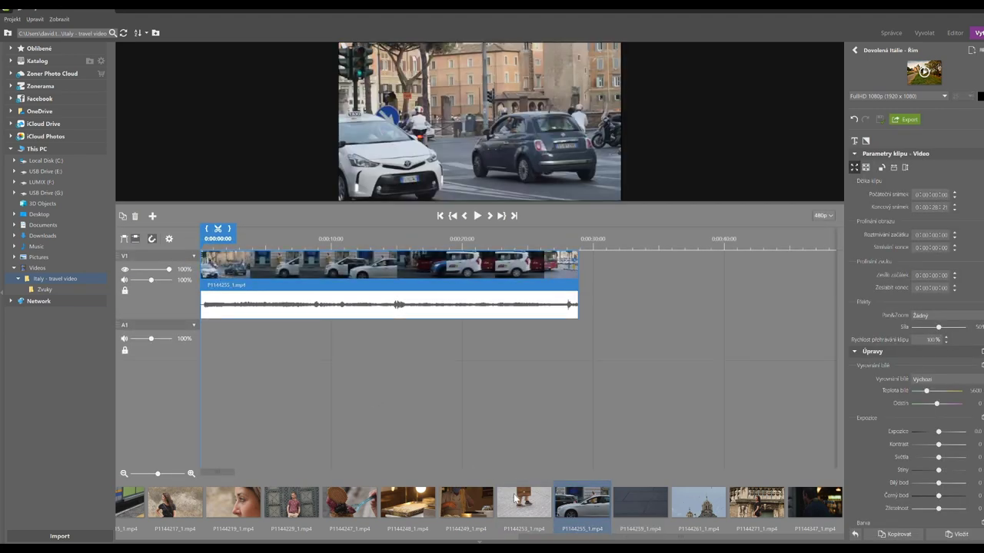
Step: Try to add clips P1144249_1.mp4, P1144253_1.mp4 and P1144255_1.mp4 together to the timeline behind the car clip
left_click(535, 508)
left_click(466, 509, "ctrl")
left_click_drag(466, 508, 617, 304)
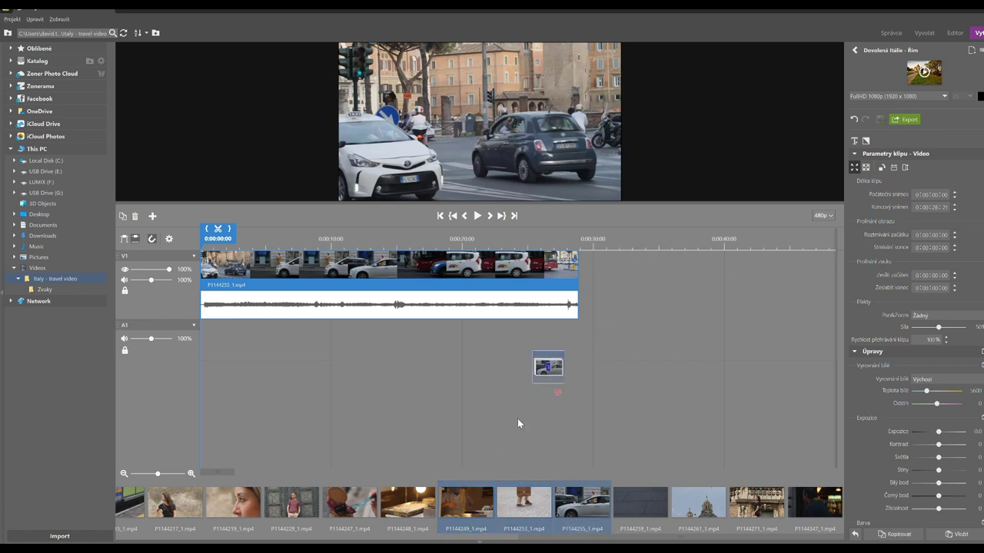
left_click(430, 344)
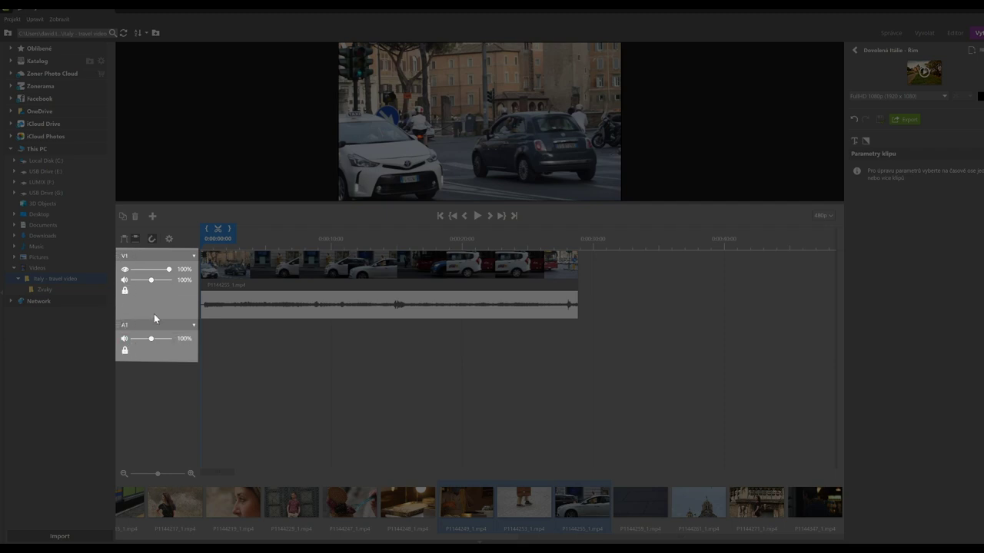
Step: Set the volume of track V1 to 88% and lock the track
left_click_drag(152, 280, 171, 274)
left_click(125, 291)
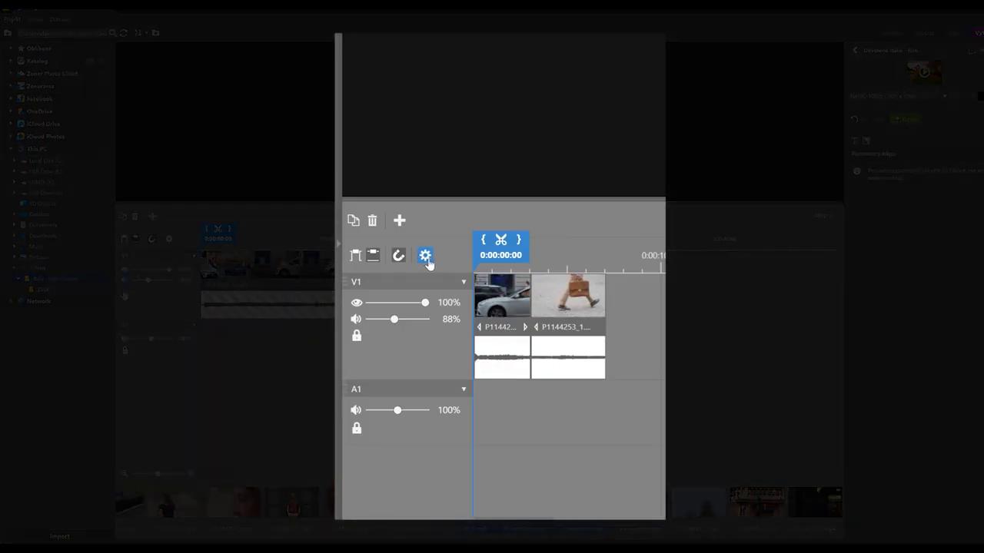
Step: Add another video track and another audio track to the timeline
left_click(426, 260)
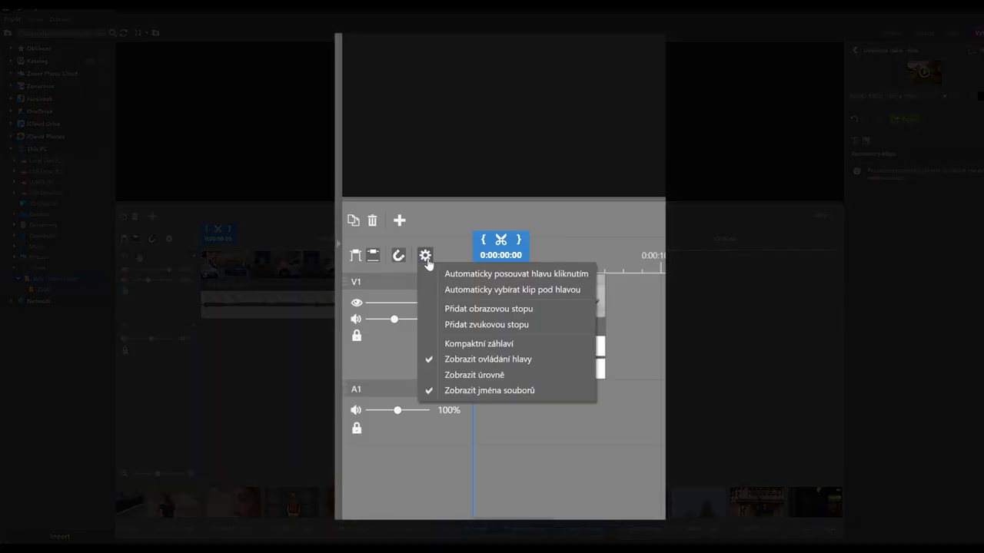
left_click(431, 309)
left_click(433, 259)
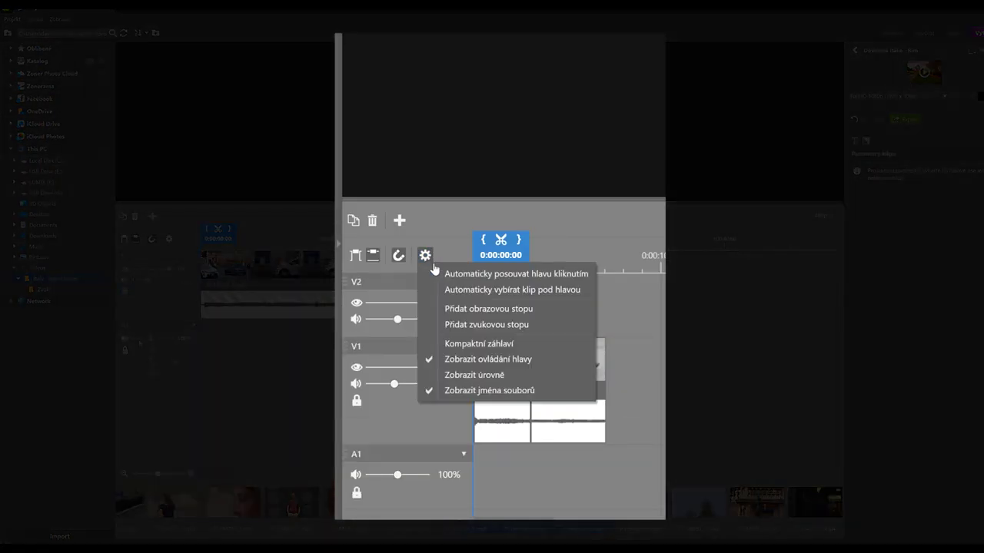
left_click(462, 315)
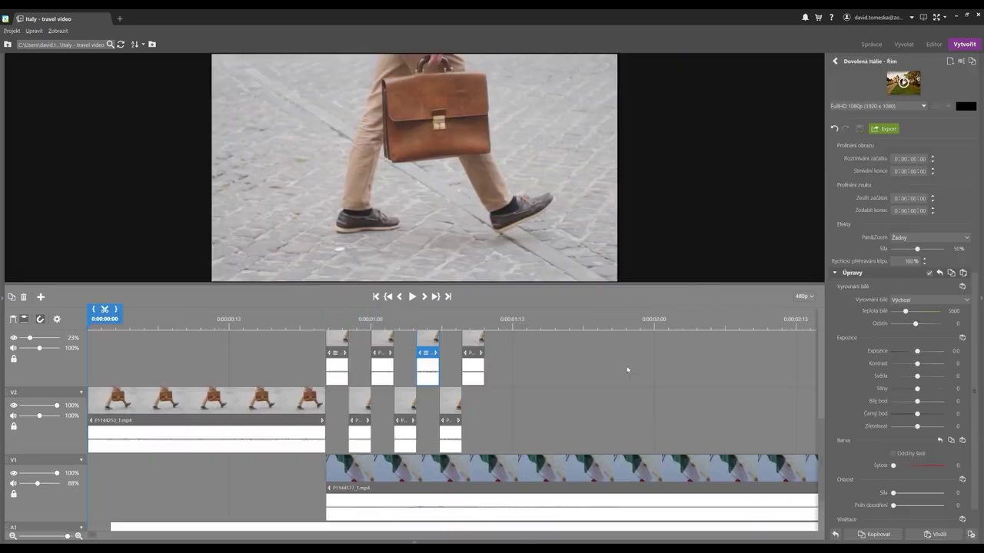
Step: Play the timeline with the alternating briefcase clips from the start
key("space")
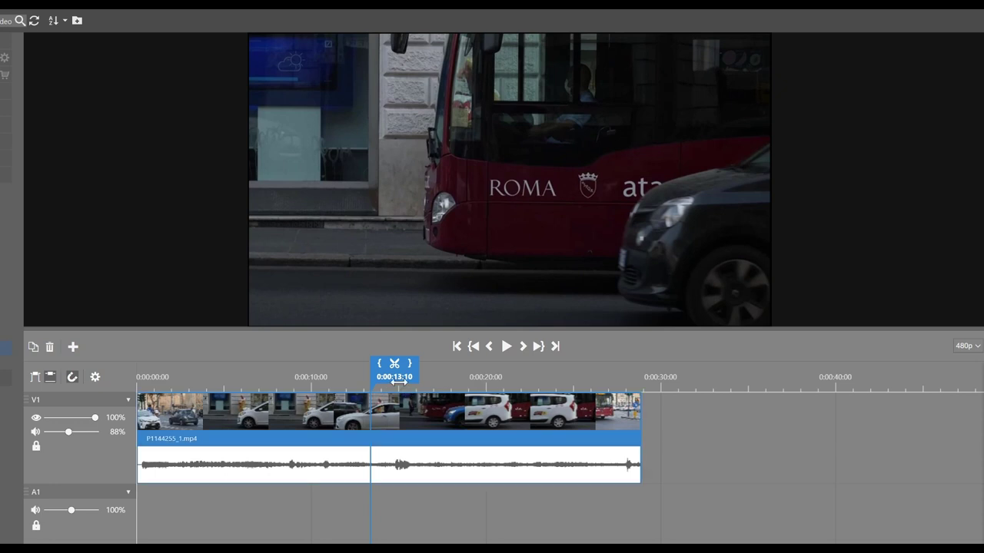
Step: Split clip P1144255_1.mp4 on track V1 at 0:00:10:20 and delete the part before the cut
left_click_drag(398, 382, 345, 407)
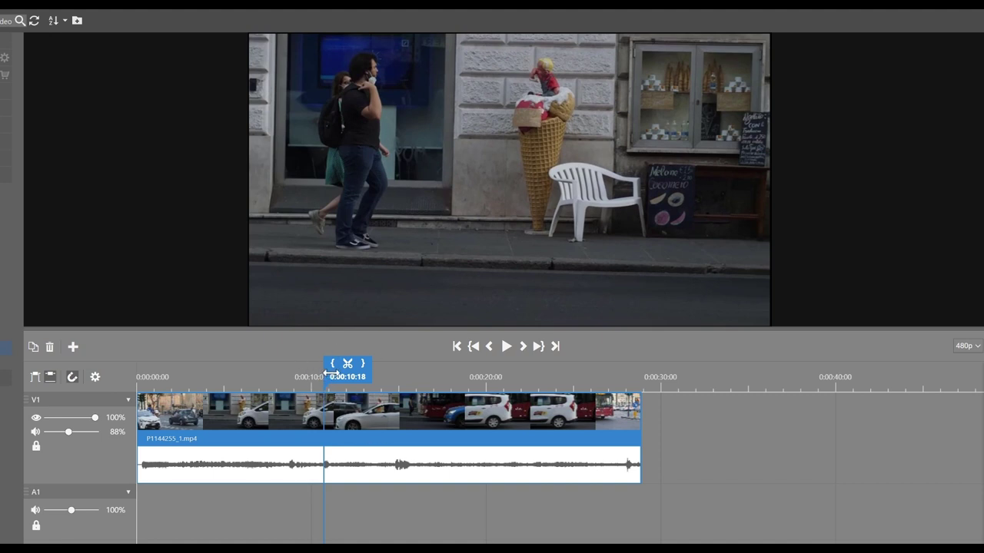
left_click(327, 405)
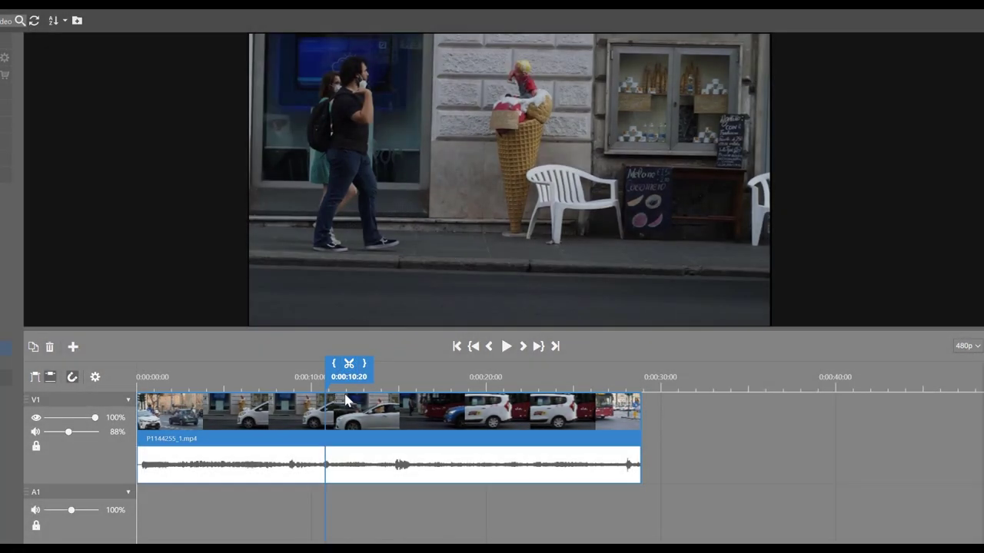
left_click_drag(146, 421, 77, 420)
key("s")
left_click(289, 425)
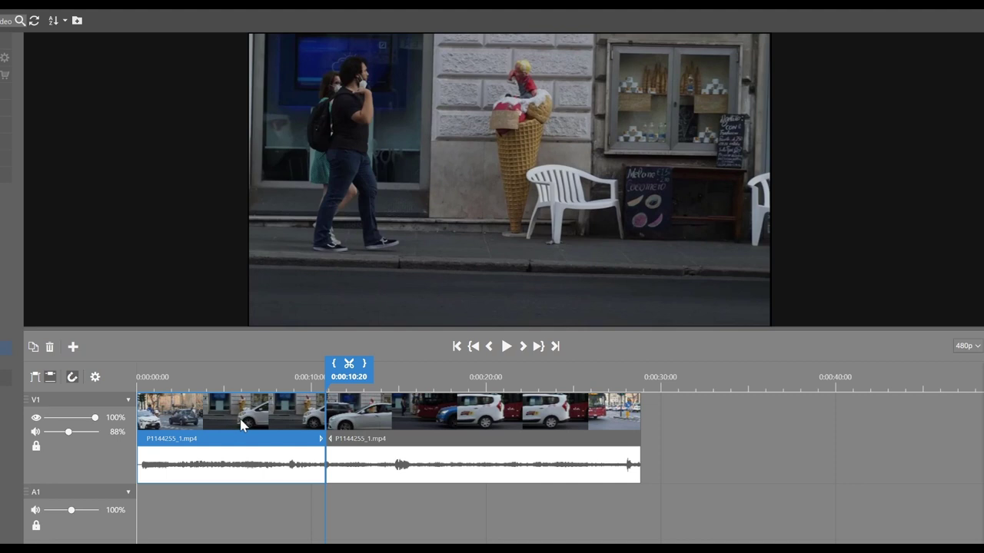
key("Delete")
Step: Trim the end of clip P1144255_1.mp4 back to 0:00:13:21
left_click_drag(373, 377, 402, 378)
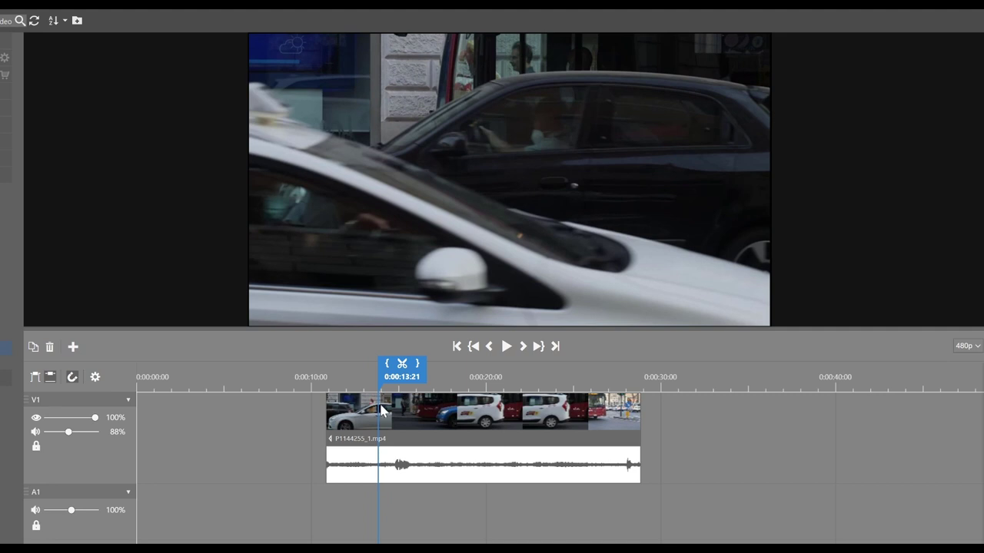
left_click_drag(639, 419, 378, 423)
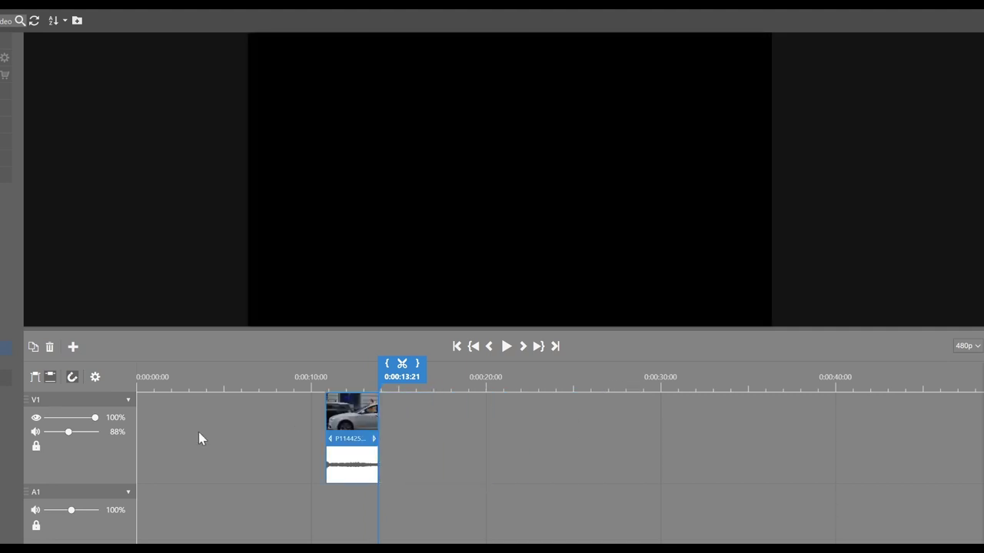
Step: Shift the trimmed car clip slightly later on track V1 and remove the empty gap before it
left_click(222, 447)
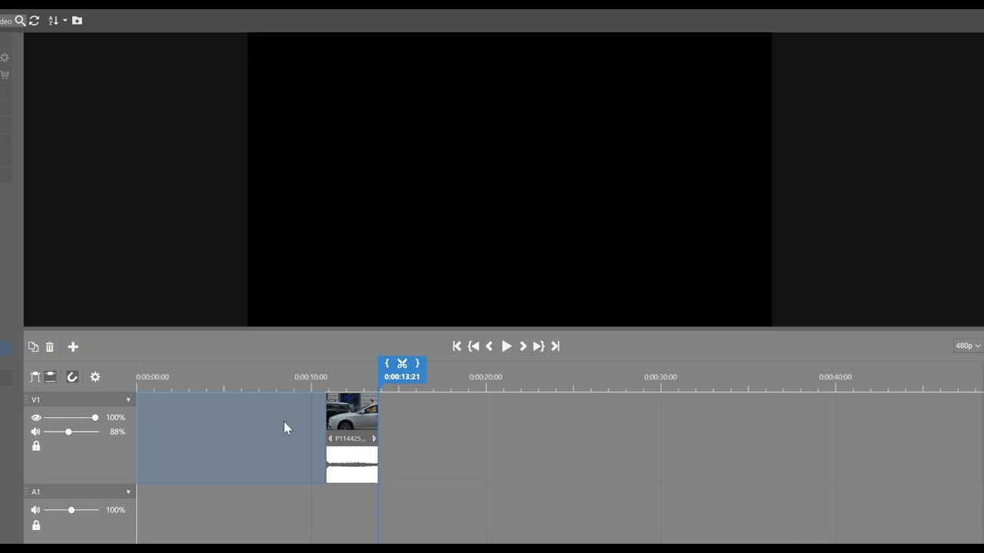
left_click_drag(349, 419, 372, 437)
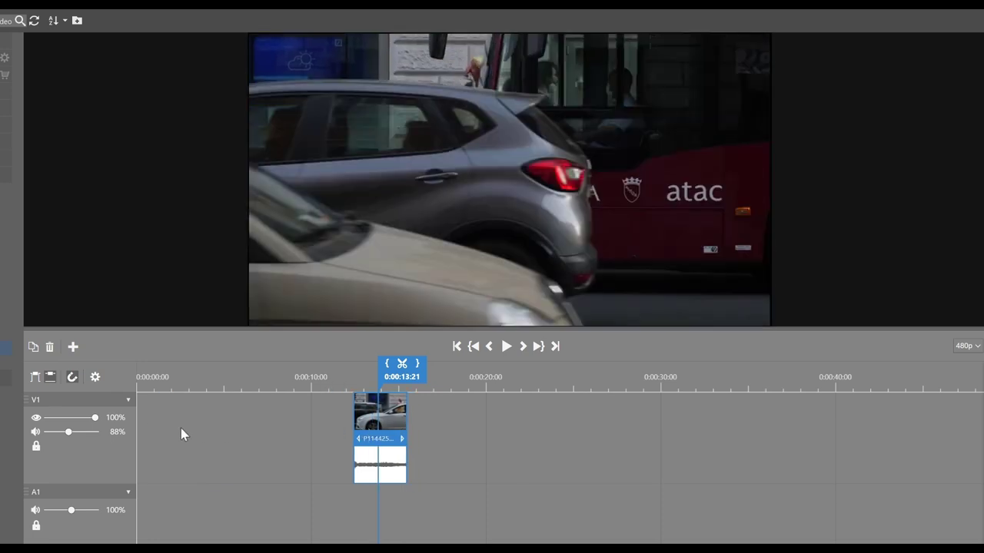
left_click(236, 434)
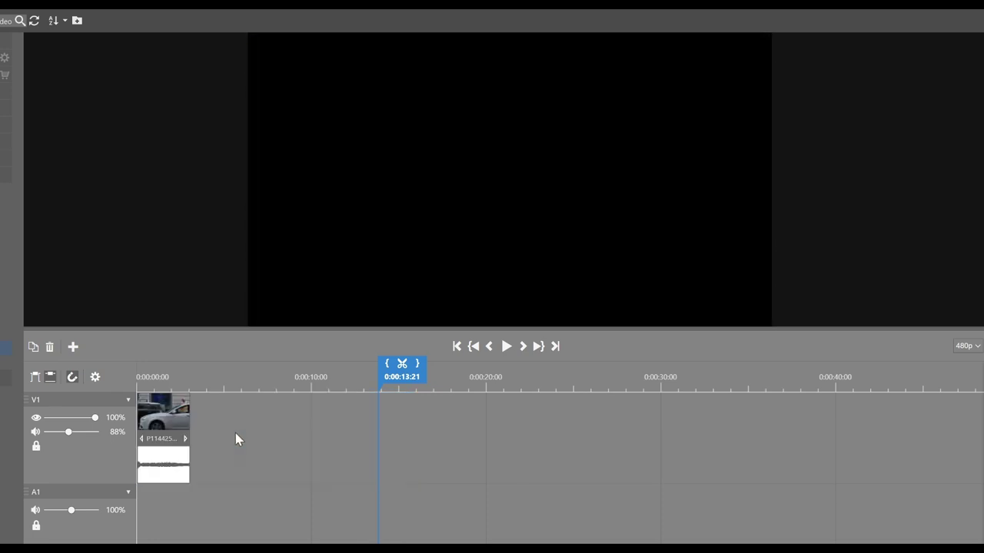
Step: Add clip P1144253_1.mp4 behind the car clip on track V1 and cut away its part before 0:00:11:01
left_click_drag(396, 382, 164, 387)
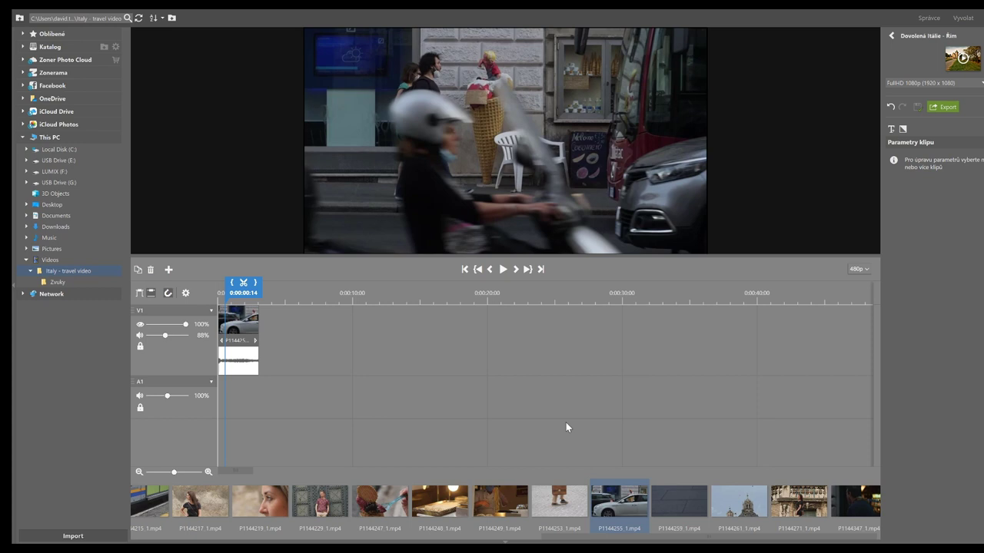
left_click_drag(560, 501, 324, 292)
left_click_drag(272, 382, 328, 389)
key("s")
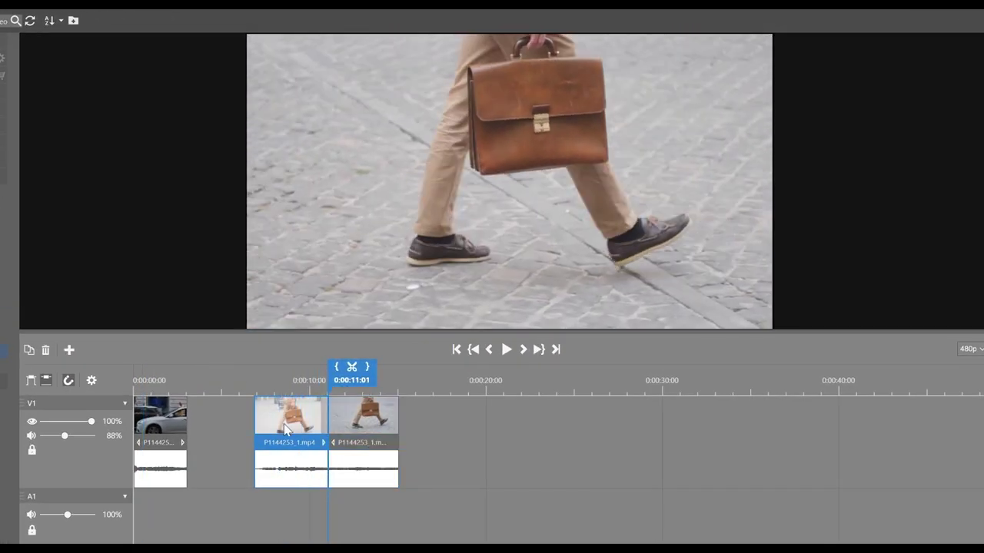
key("Delete")
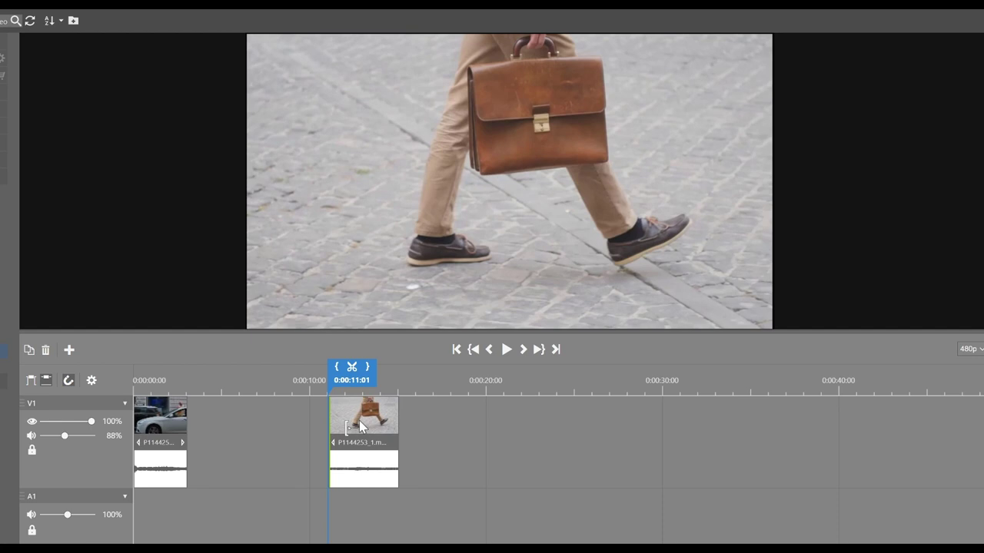
Step: Close the gap between the car and briefcase clips on track V1 and move the playhead to 0:00:03:12
mouse_move(362, 427)
left_mouse_down()
mouse_move(272, 420)
mouse_move(353, 420)
left_mouse_up()
left_click(274, 432)
key("Delete")
left_click(183, 390)
mouse_move(188, 383)
left_mouse_down()
mouse_move(206, 382)
mouse_move(174, 380)
mouse_move(201, 379)
left_mouse_up()
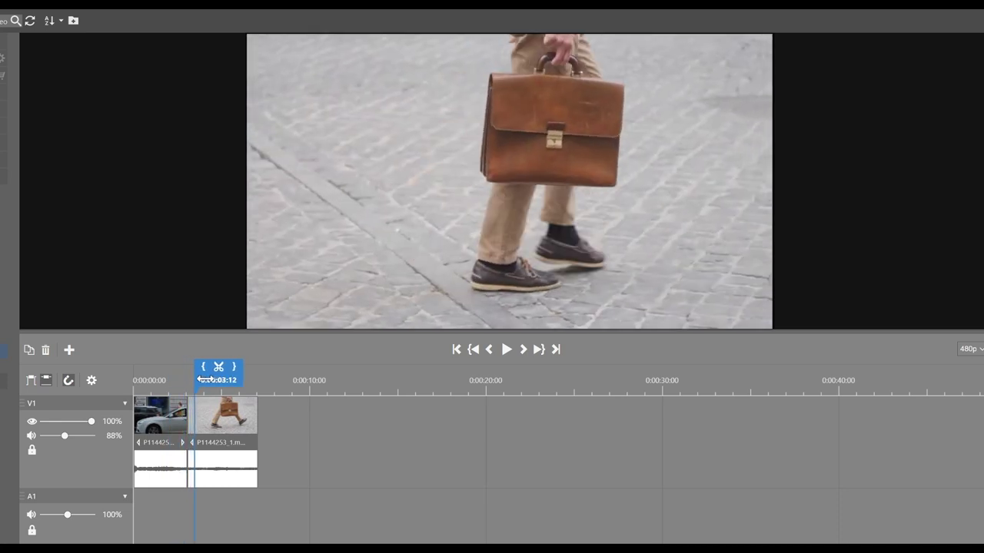
Step: Switch the timeline to insert mode and insert clip P1144261_1.mp4 between the car and briefcase clips on track V1
left_click(31, 381)
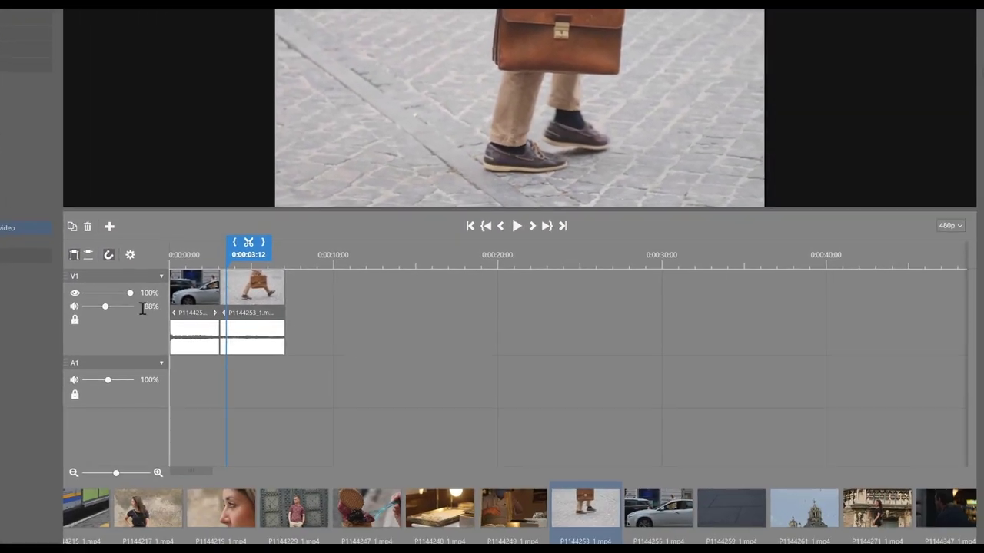
left_click_drag(777, 507, 211, 296)
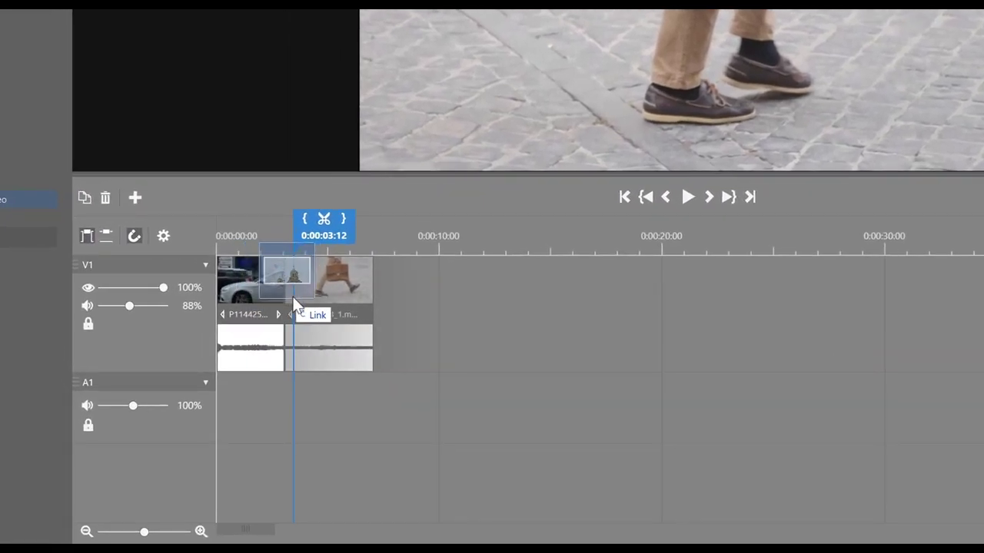
left_click_drag(293, 299, 281, 295)
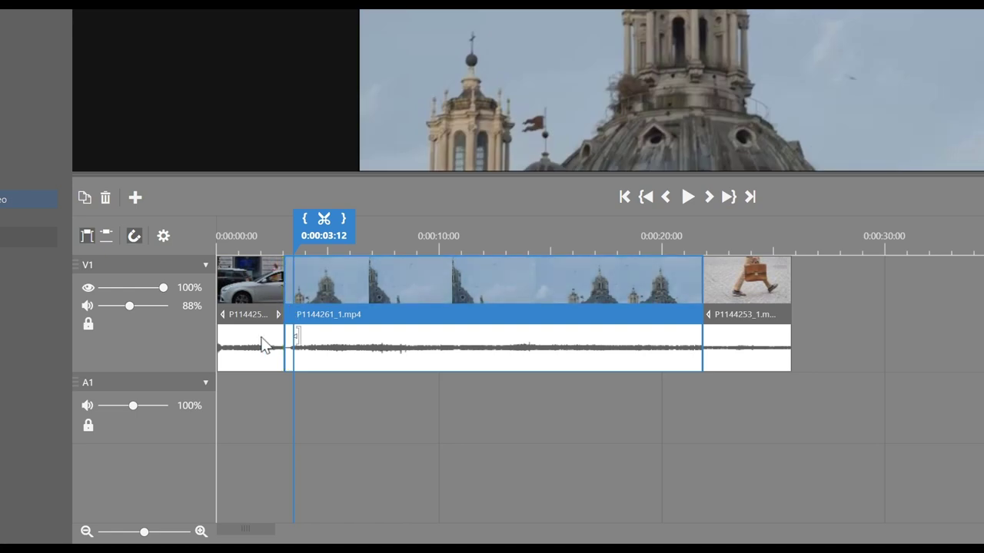
Step: Delete clip P1144261_1.mp4 from between the car and briefcase clips on track V1
left_click(240, 280)
left_click(765, 279)
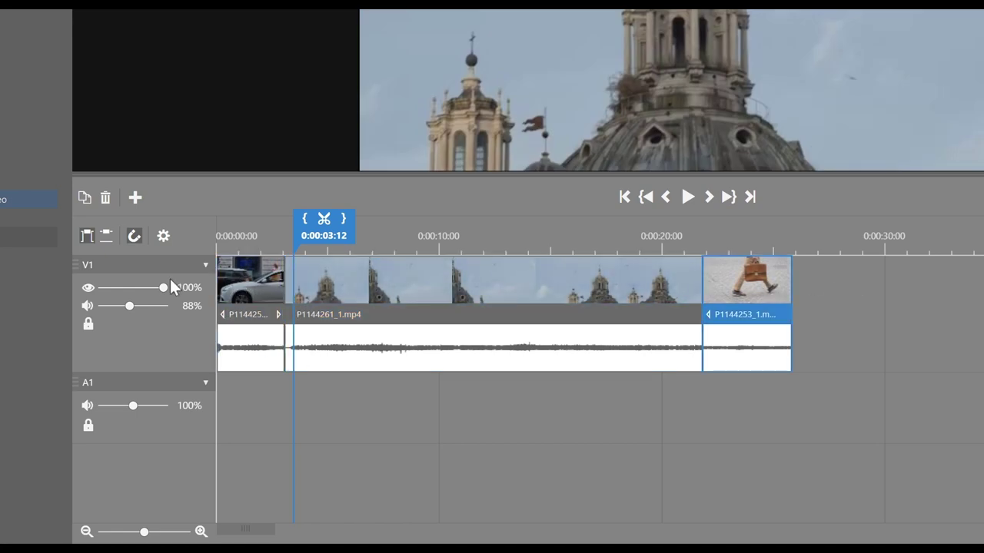
left_click(254, 271)
left_click(410, 305)
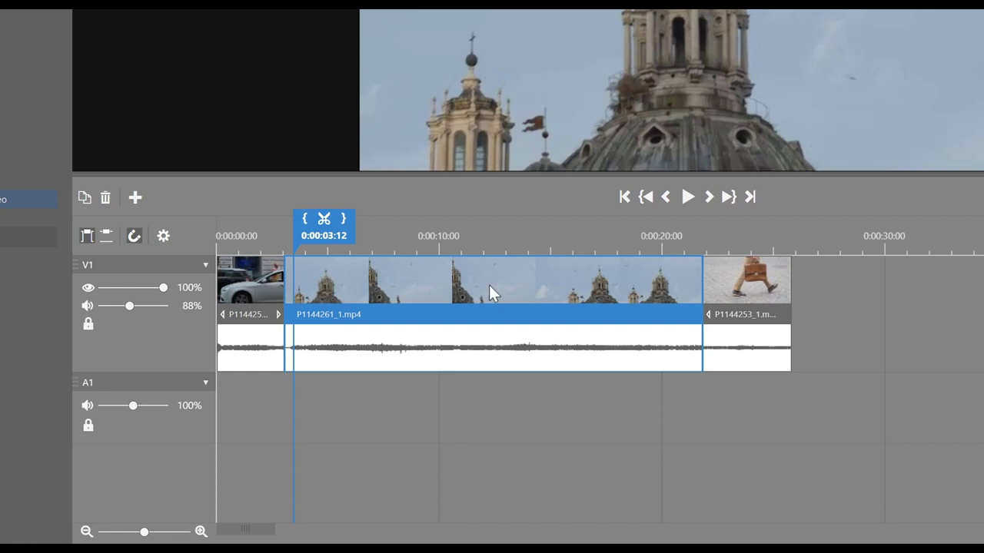
key("Delete")
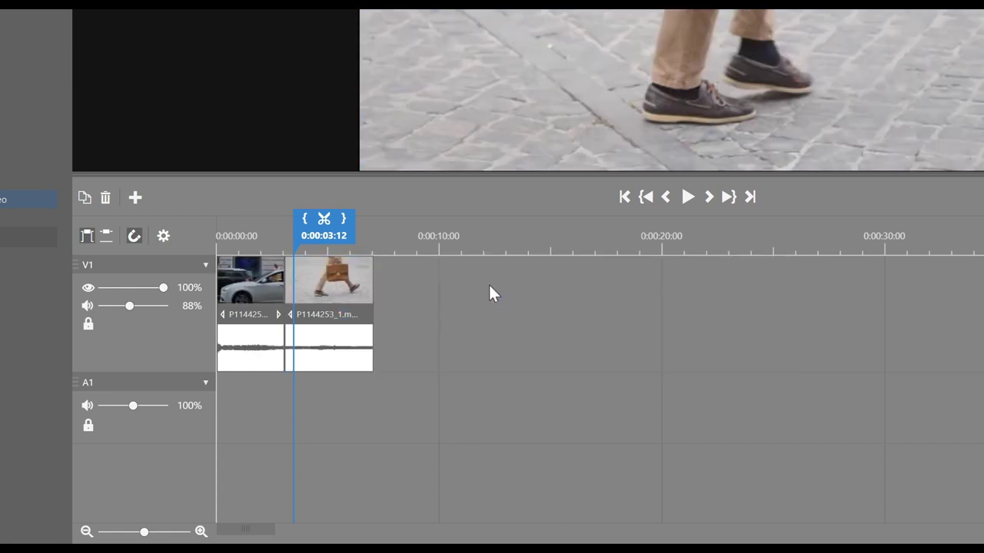
Step: Switch the timeline to overwrite mode and place clip P1144261_1.mp4 on track V1 at 0:00:03:12, over the briefcase clip
left_click(106, 236)
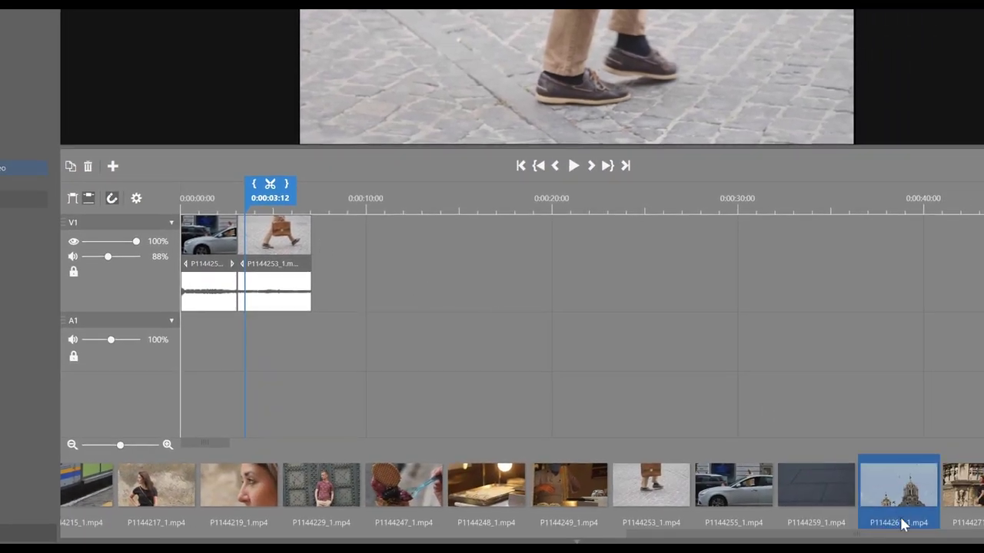
left_click_drag(903, 525, 245, 251)
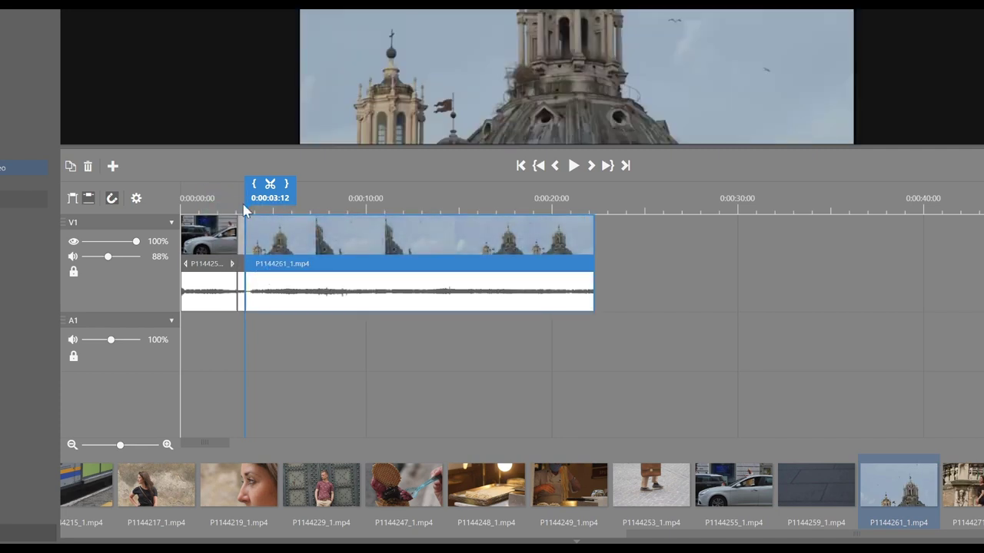
left_click(243, 258)
key("space")
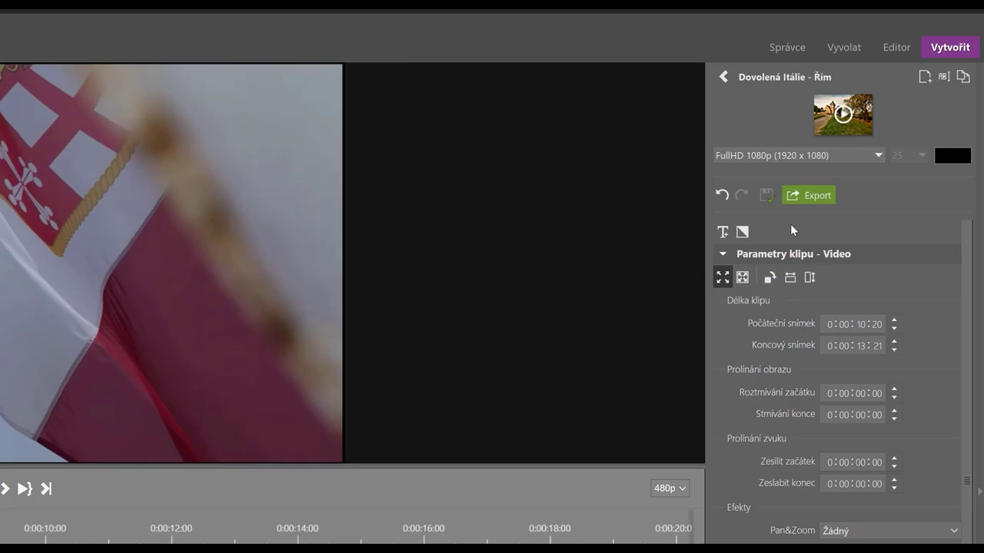
Step: Start exporting the project as an MP4 video named "Dovolená Itálie - Řím" in the Videos folder
left_click(806, 198)
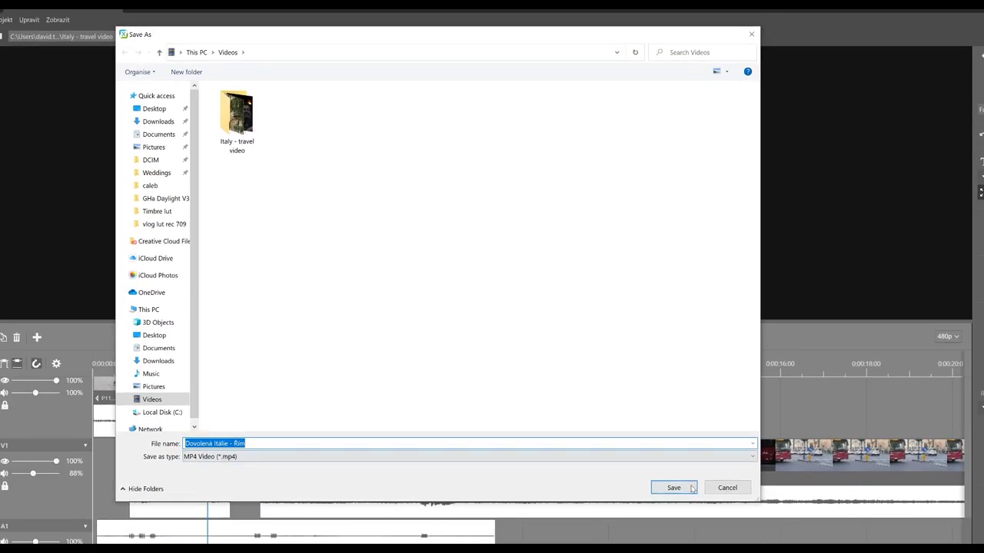
left_click(691, 488)
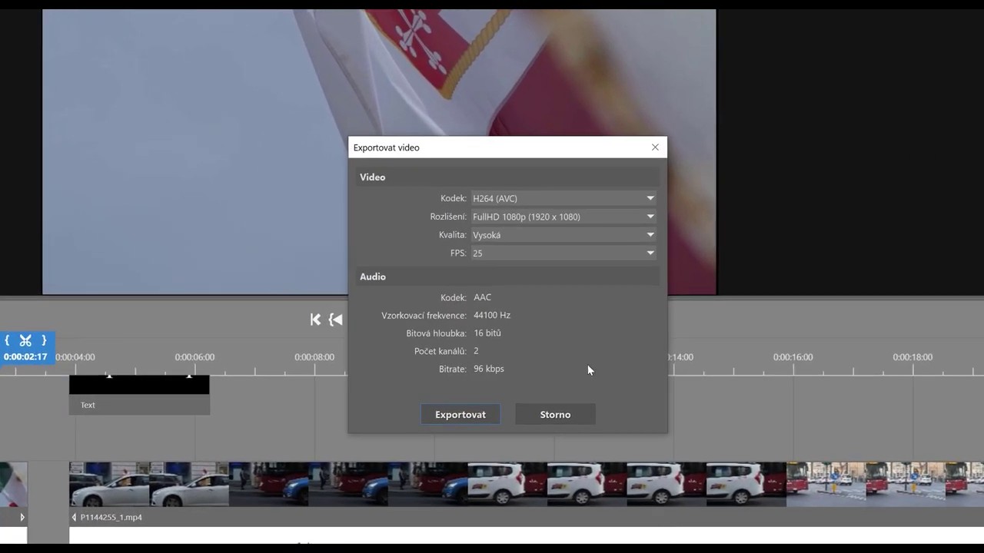
Step: Choose H264 (AVC) codec, FullHD 1080p (1920 x 1080) resolution, Vysoká quality and the frame rate for the video export
left_click(589, 198)
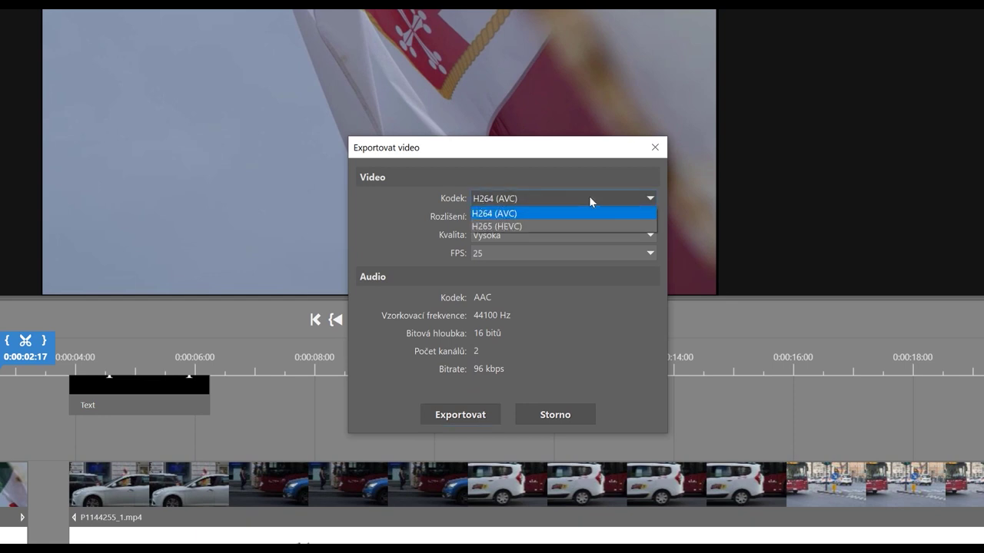
left_click(588, 197)
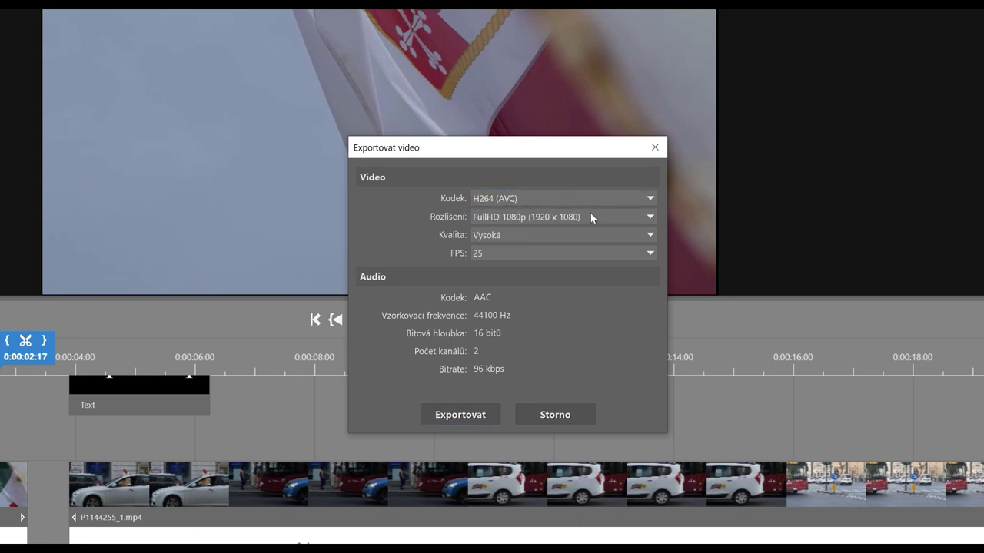
left_click(590, 217)
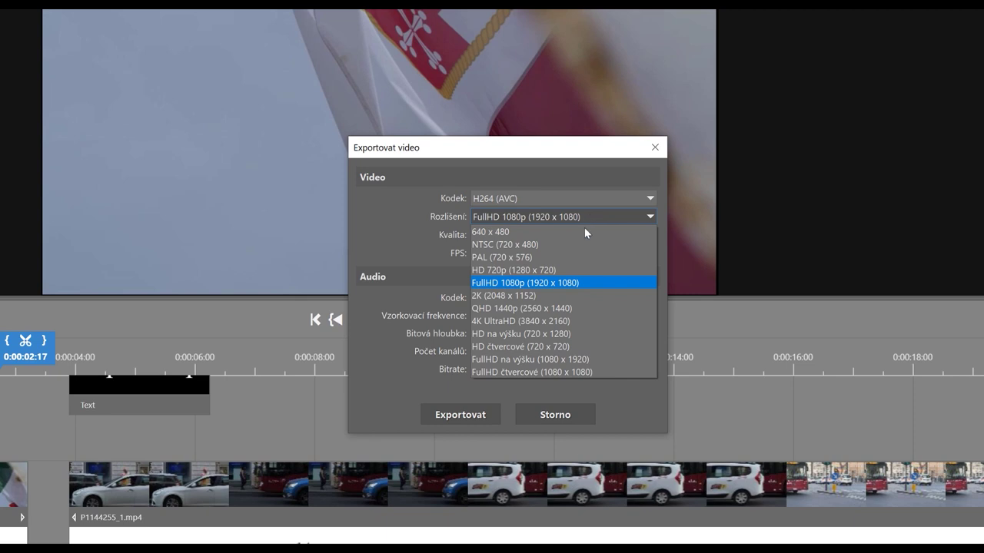
left_click(560, 283)
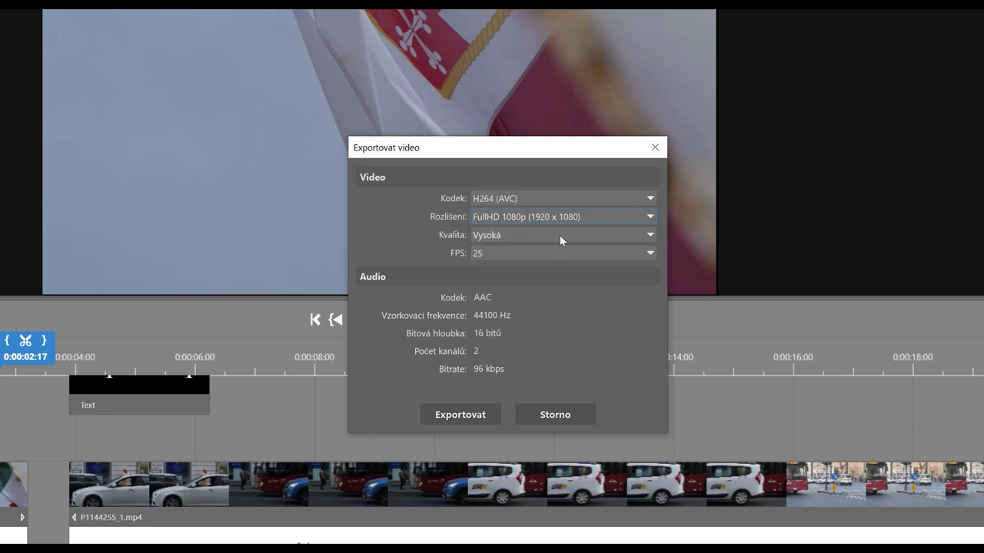
left_click(559, 235)
left_click(550, 279)
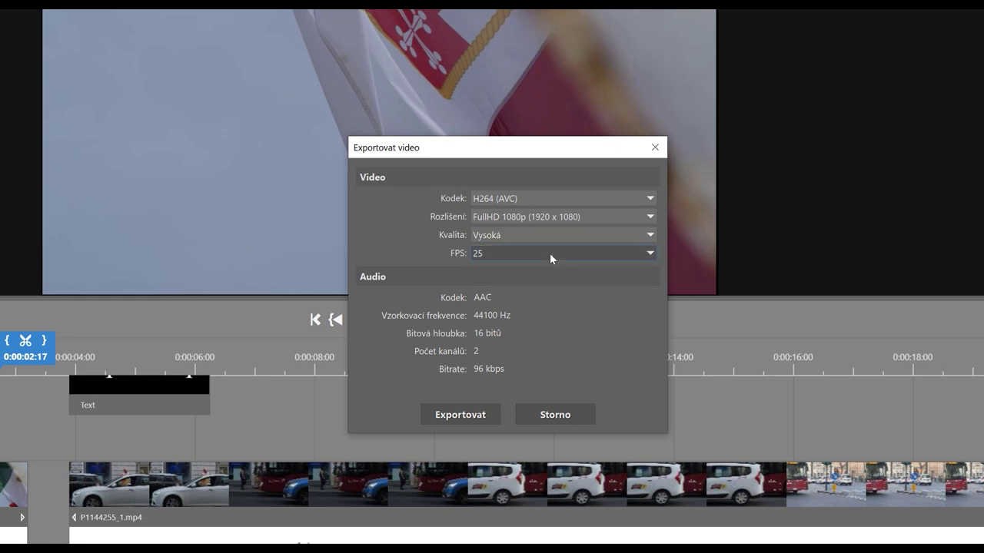
left_click(549, 253)
left_click(538, 293)
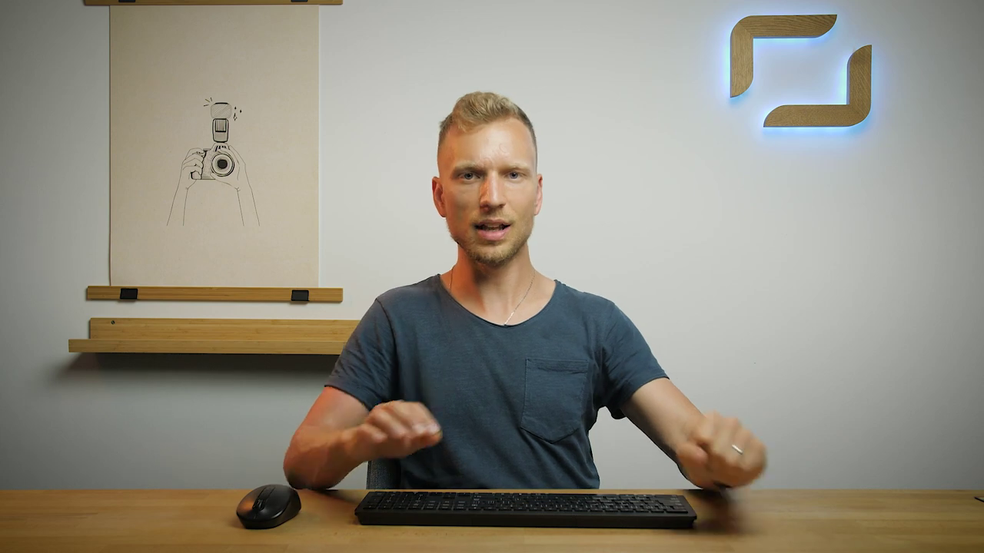